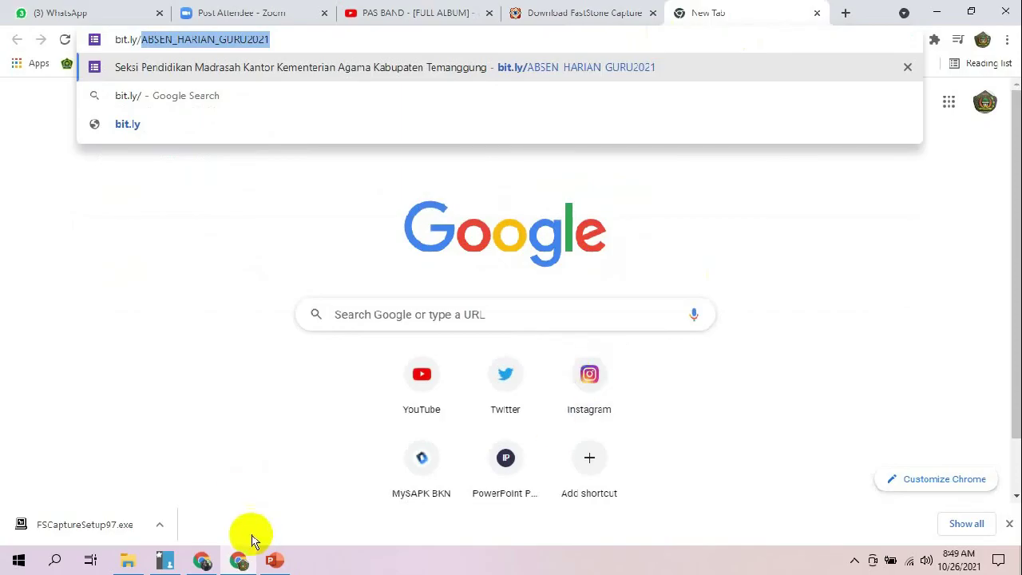
Check the first Desmos link on slide 11 in PowerPoint and open bit.ly/Gradien_garis in Chrome.
click(273, 558)
click(99, 337)
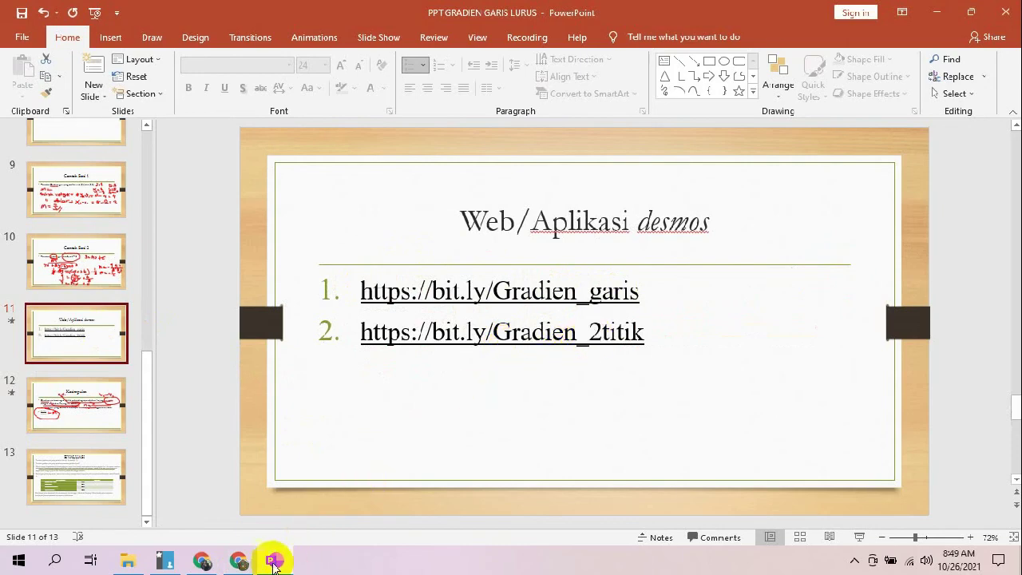
mouse_move(245, 566)
click(251, 520)
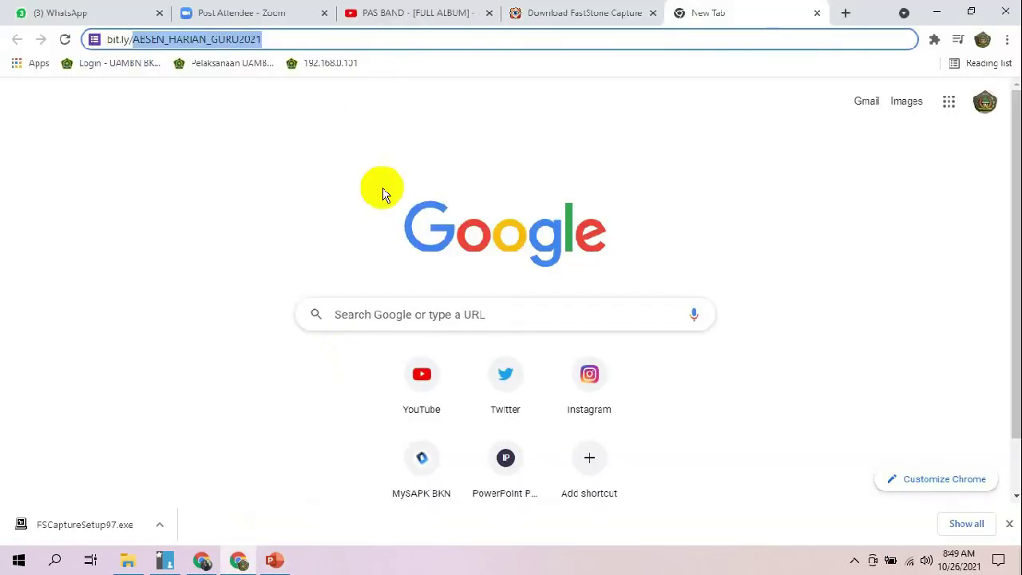
click(312, 38)
text(bit.ly/Gradien)
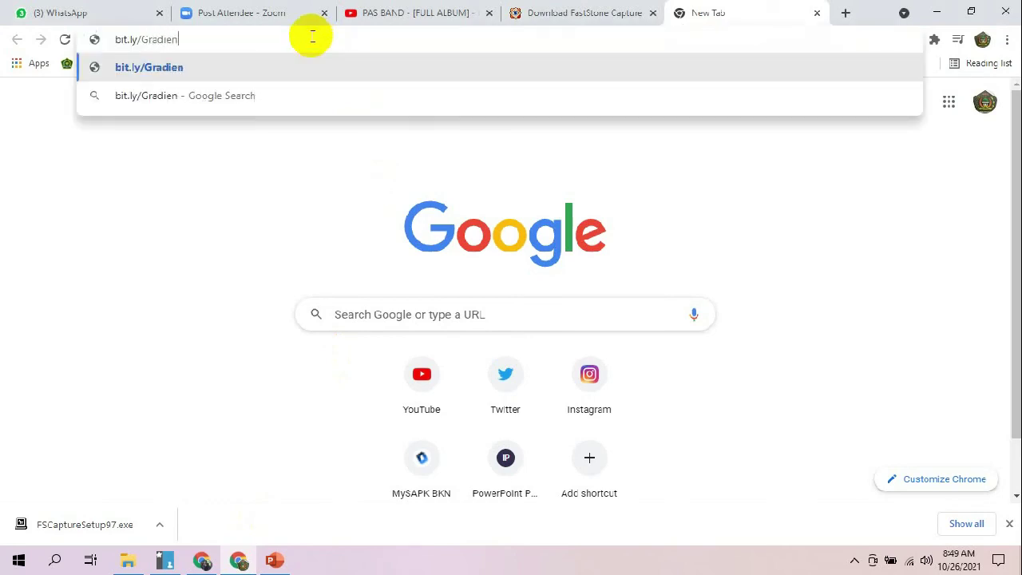
text(_gar)
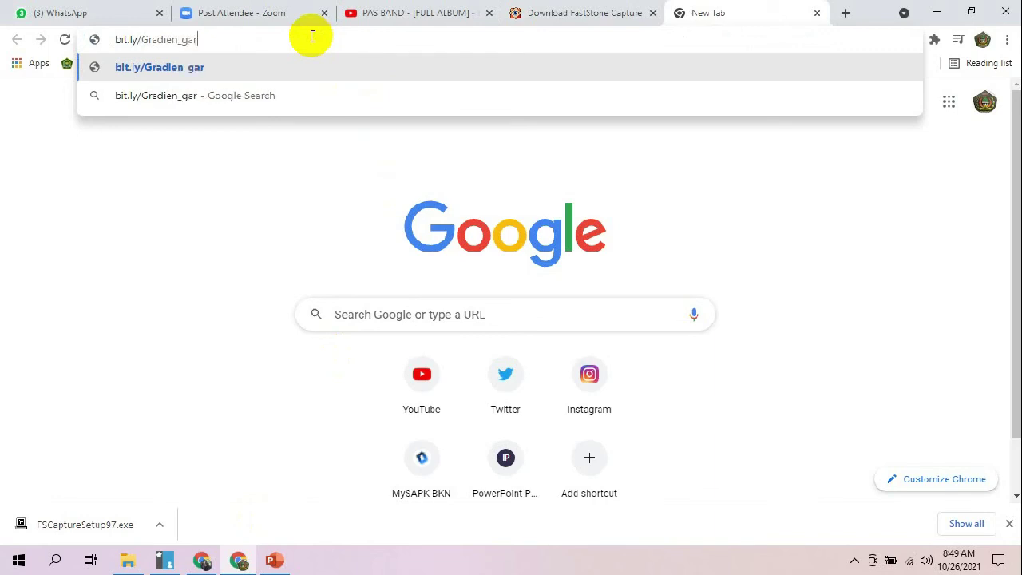
text(is)
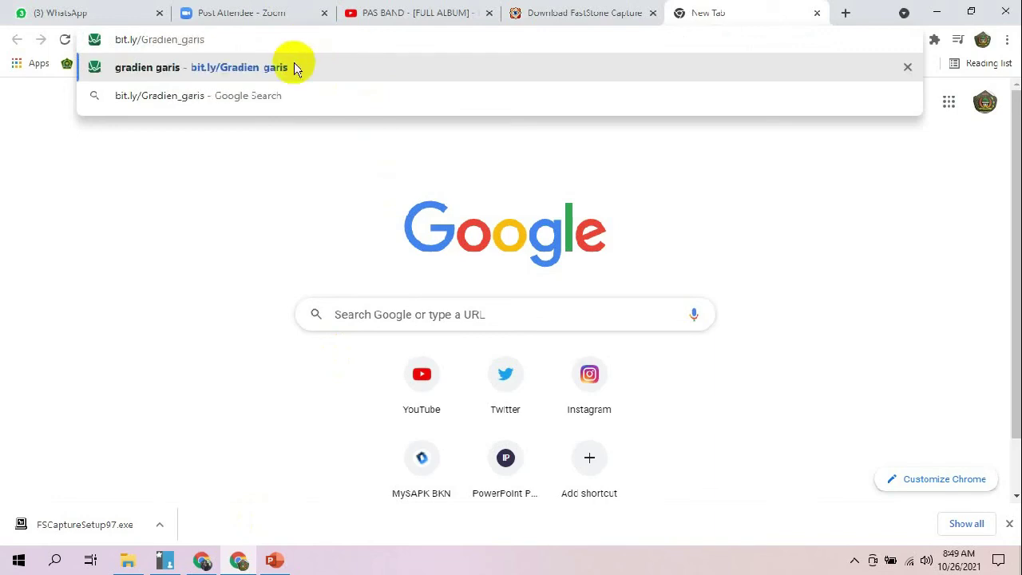
click(295, 67)
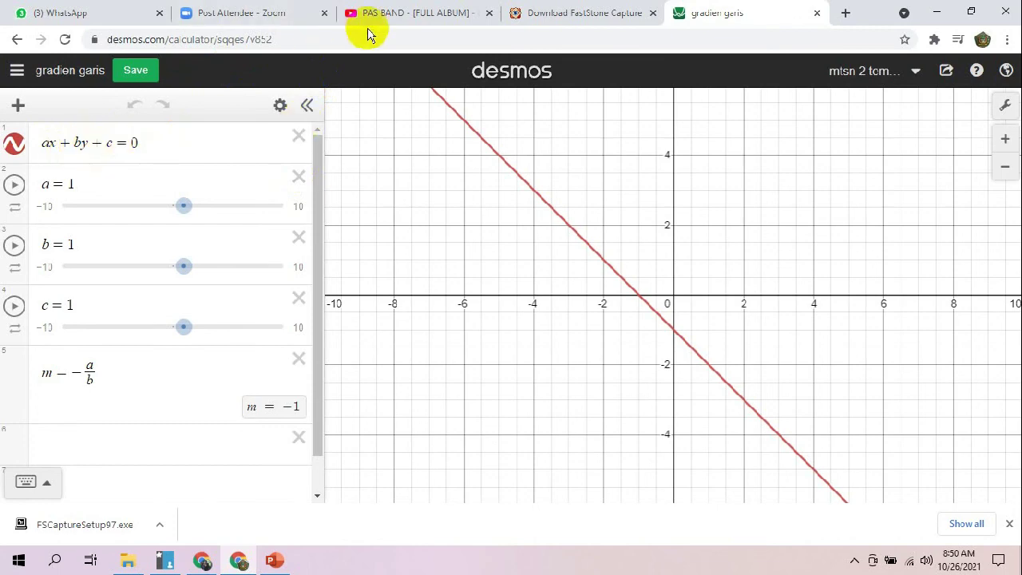
Switch to PowerPoint and examine the line equation on the Contoh Soal 2 slide against the Desmos ax + by + c = 0 form.
click(266, 558)
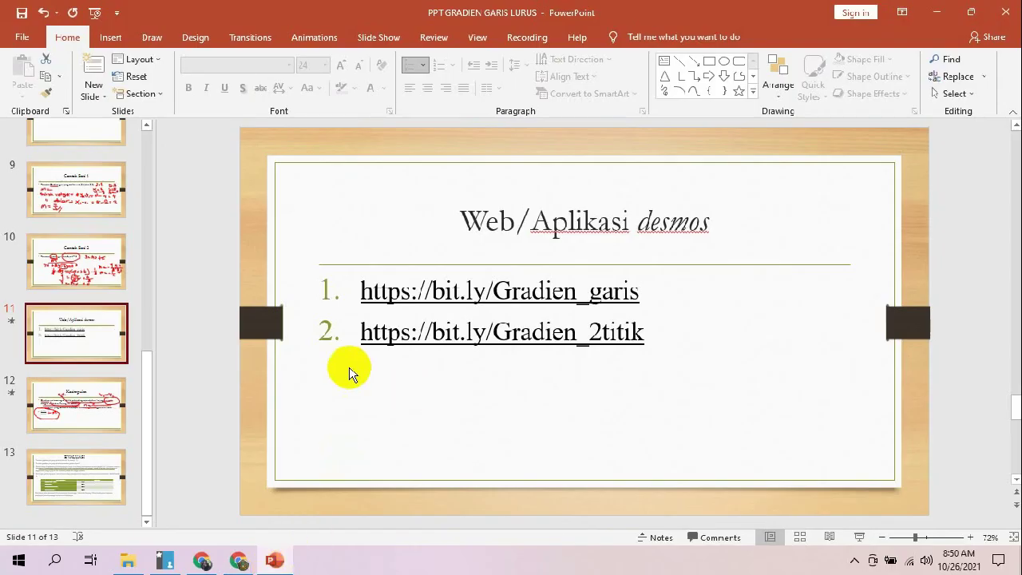
click(90, 272)
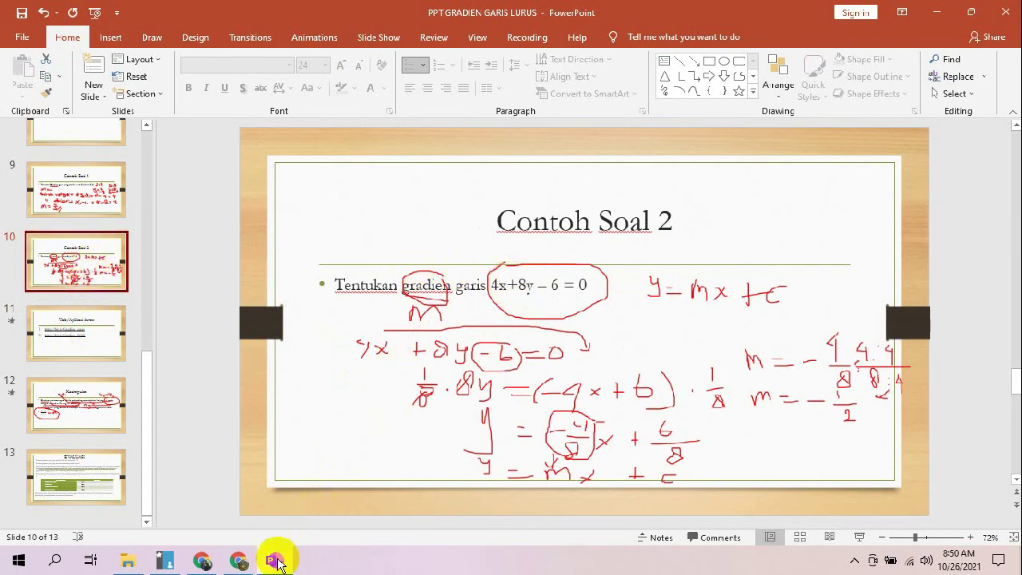
click(238, 558)
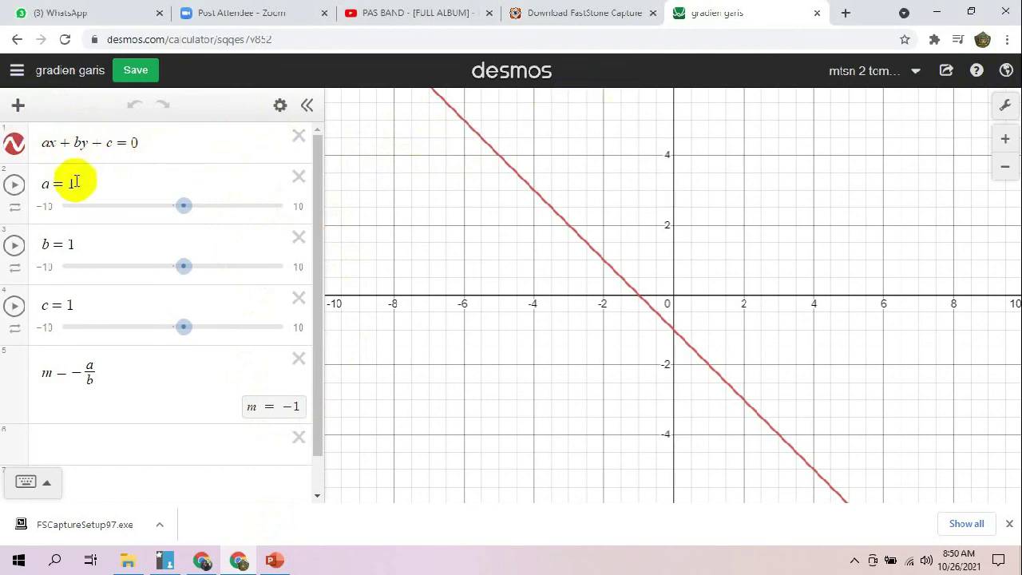
click(274, 563)
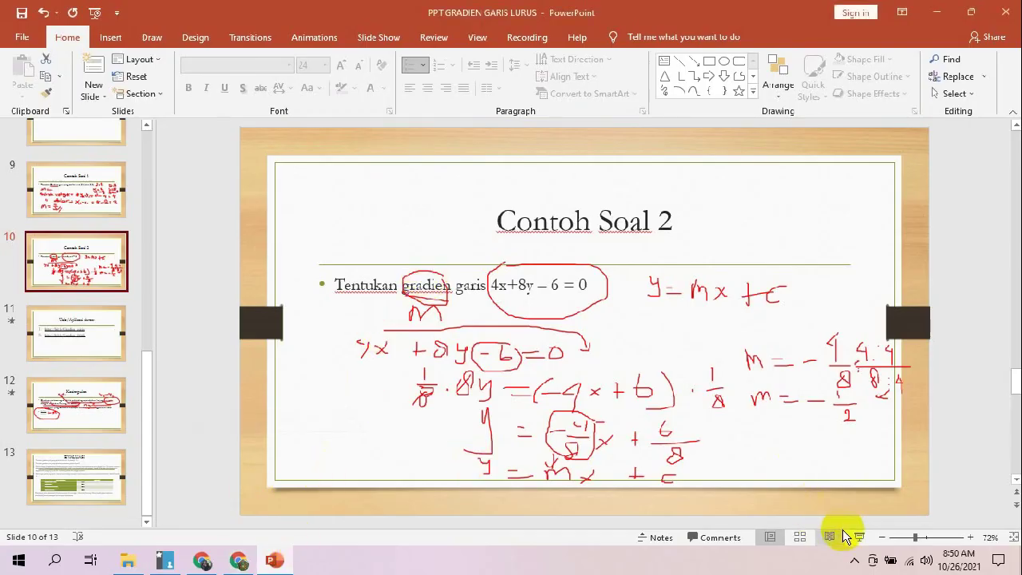
click(500, 289)
click(524, 290)
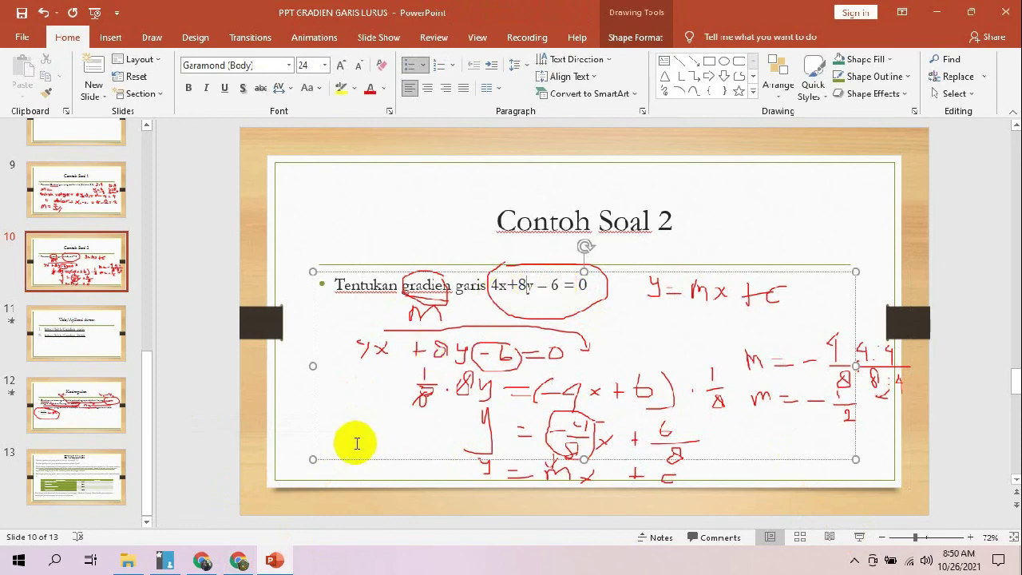
In the gradien garis graph in Chrome, set a to 4, b to 8 and c to -6.
mouse_move(250, 566)
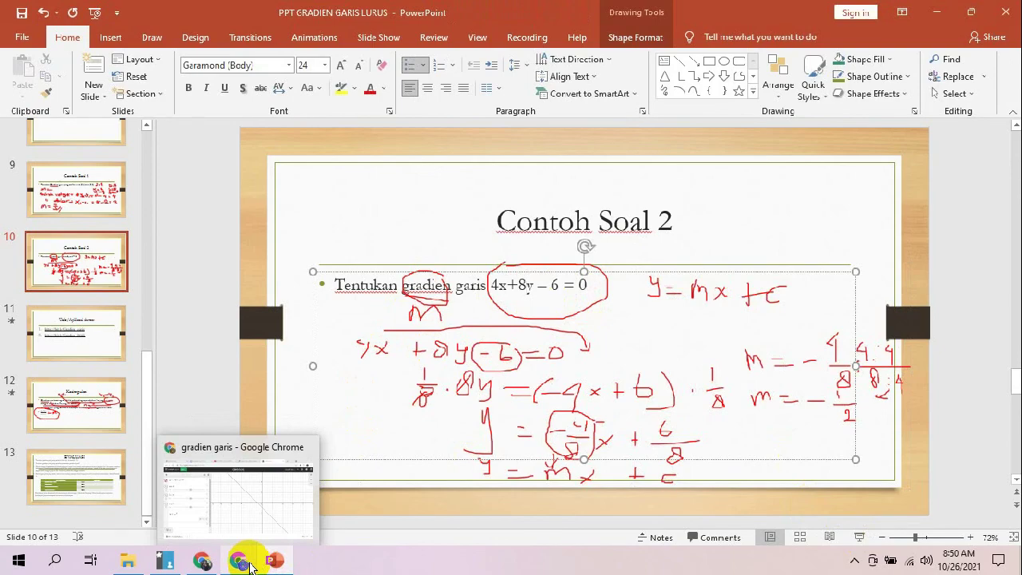
click(250, 567)
click(97, 185)
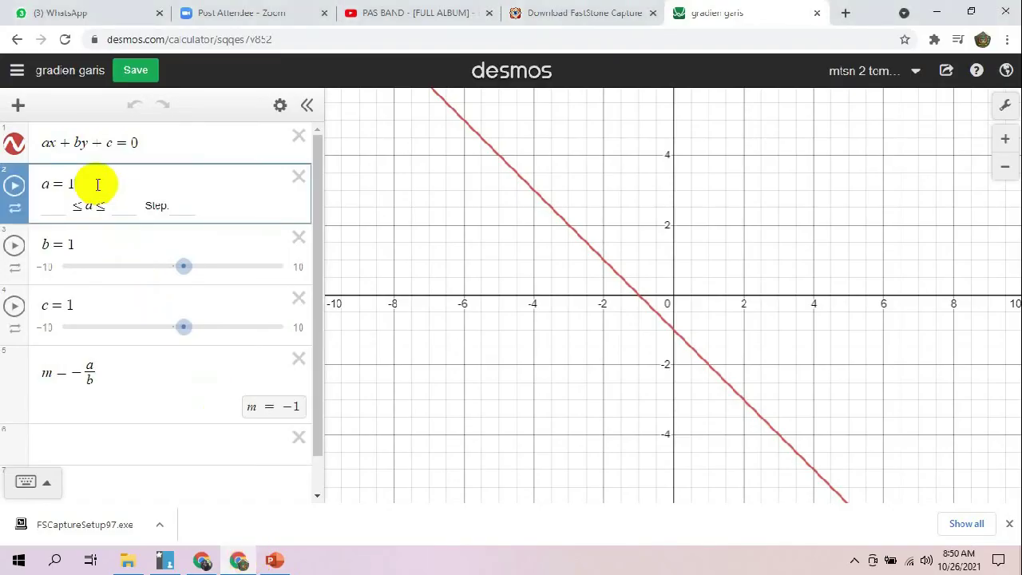
key(BackSpace)
text(4)
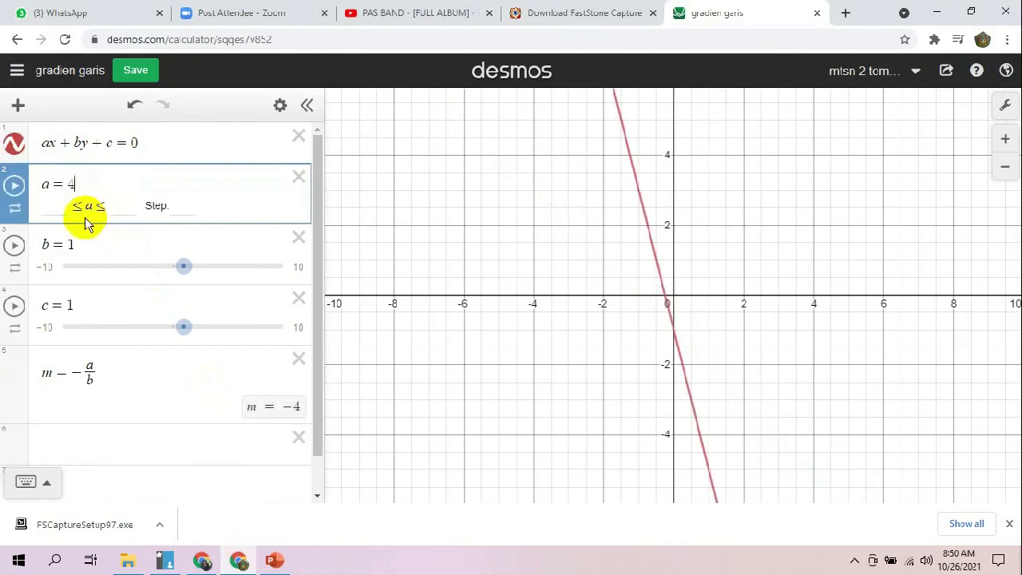
click(77, 241)
key(BackSpace)
text(8)
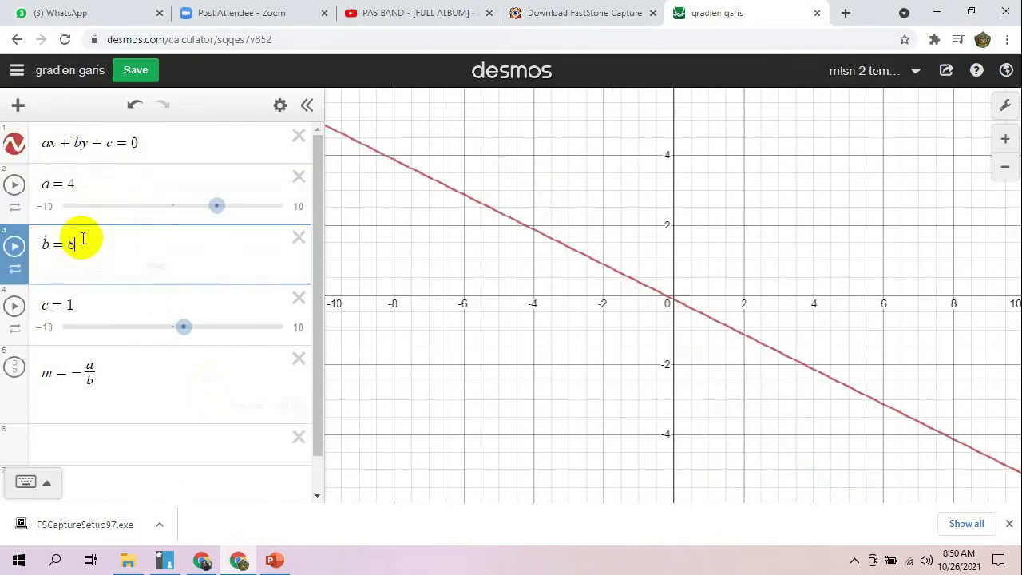
click(84, 307)
key(BackSpace)
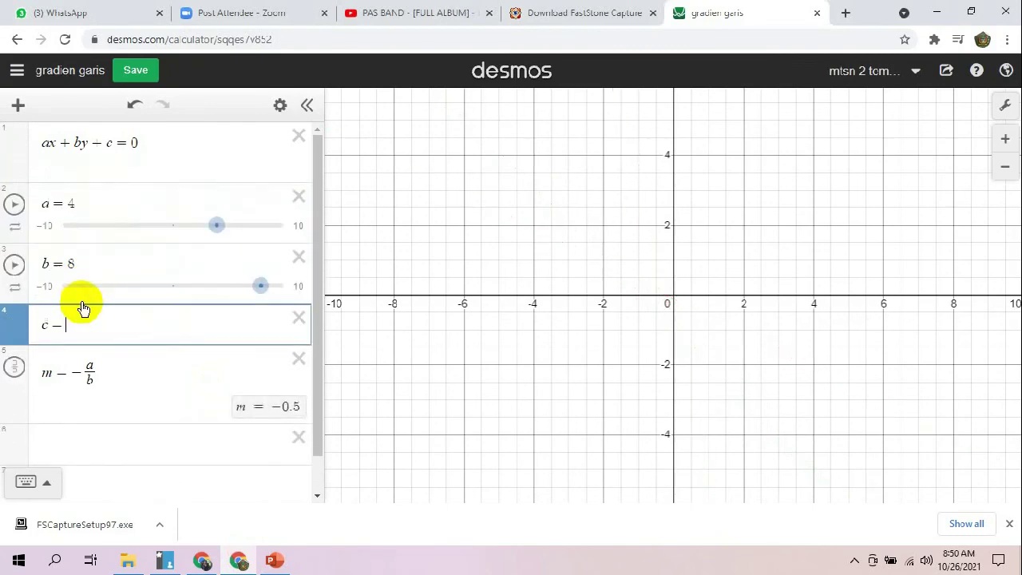
text(-6)
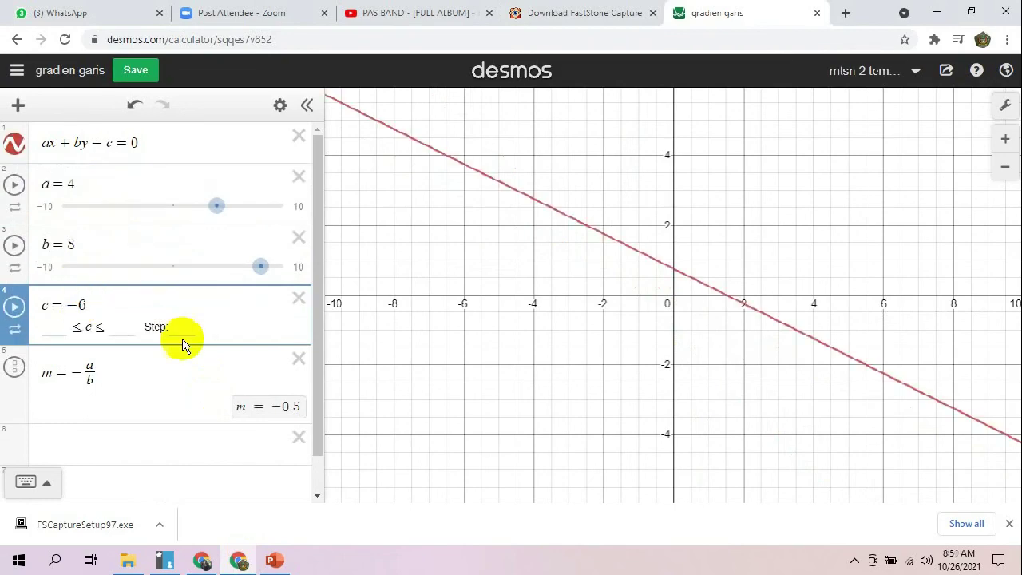
click(394, 361)
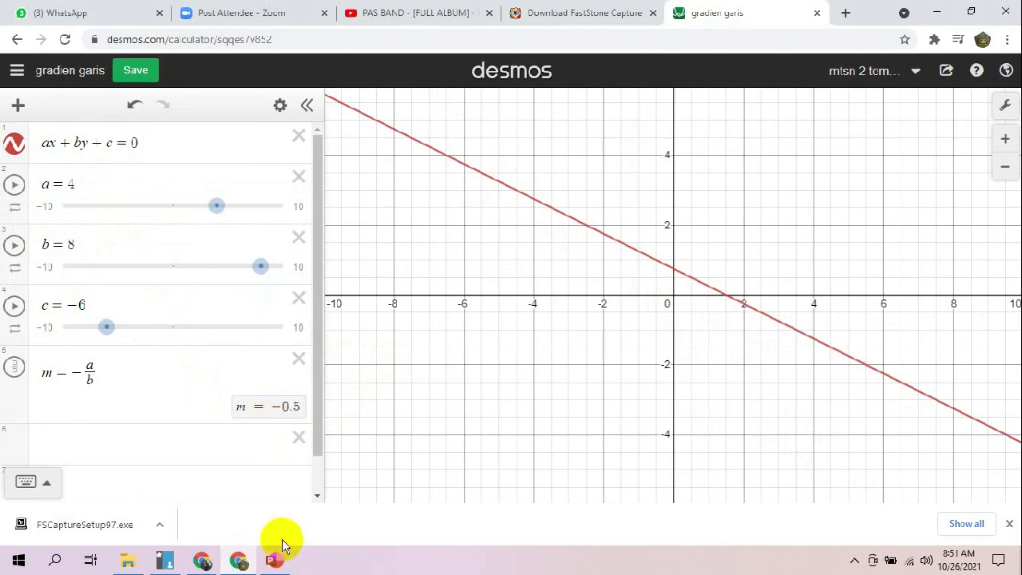
Compare the gradient with the worked answer in PowerPoint, and open bit.ly/Gradien_2titik in a new Chrome tab.
click(274, 563)
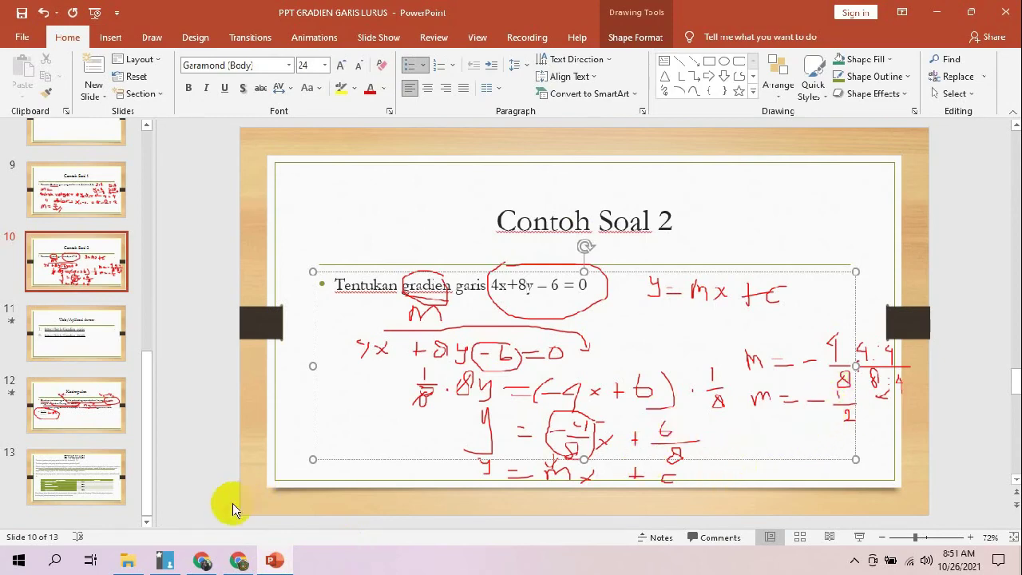
click(238, 563)
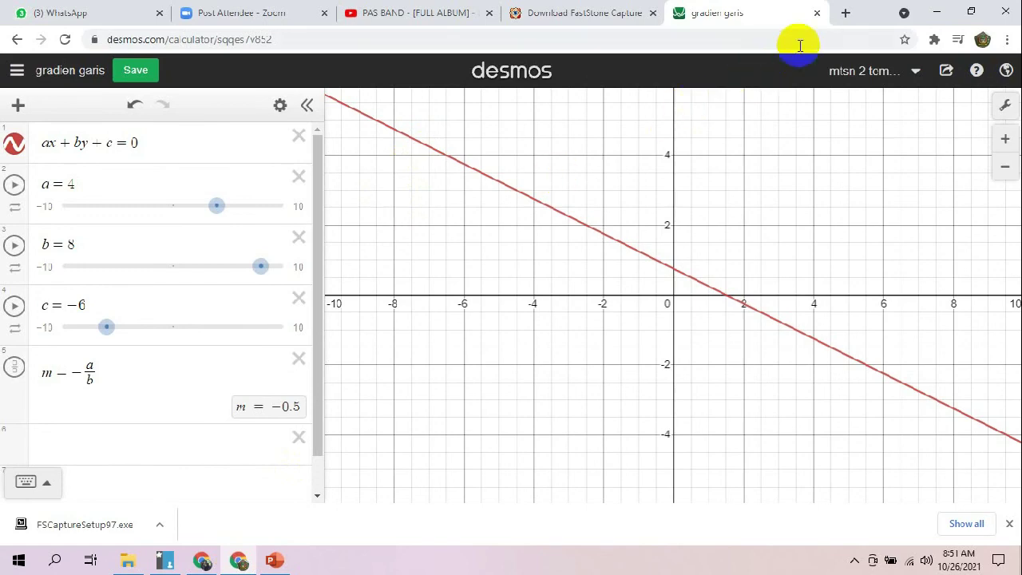
click(846, 12)
click(730, 37)
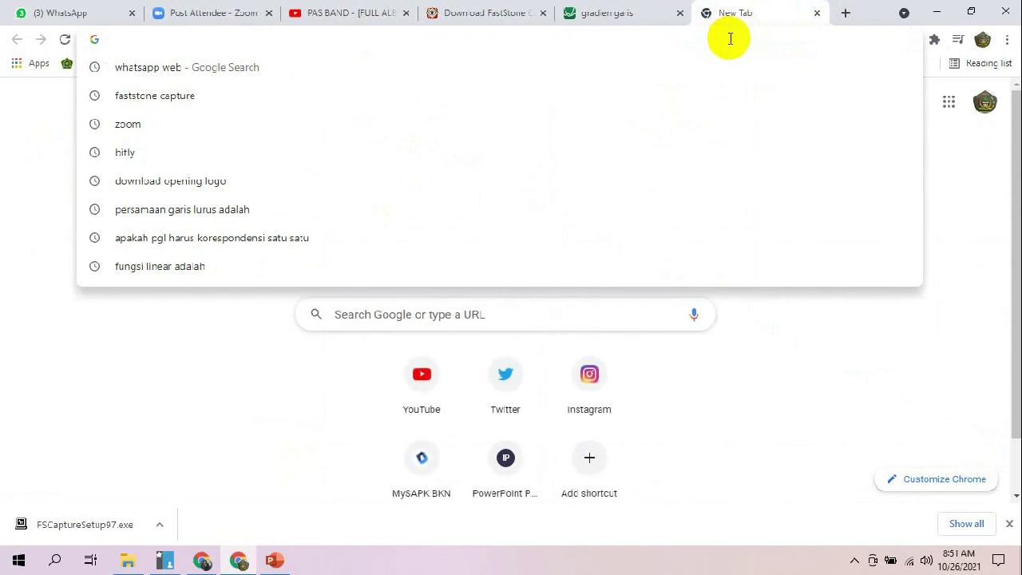
text(bit)
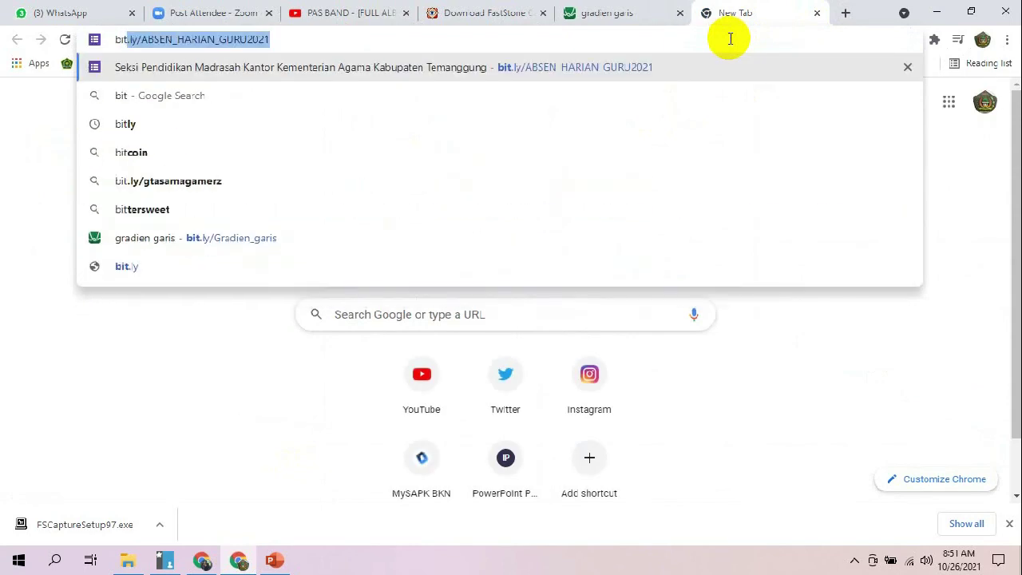
text(.ly)
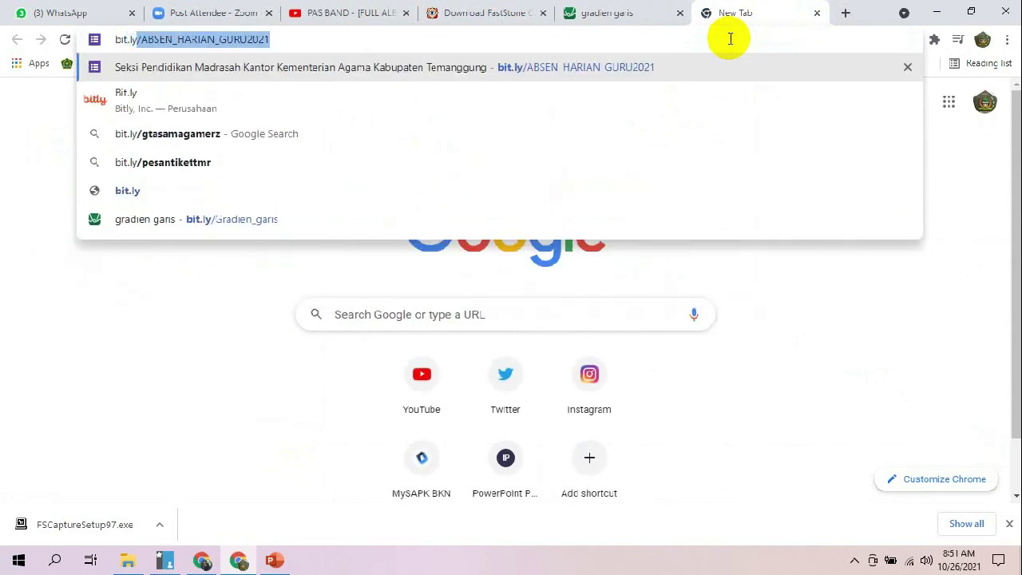
text(/Gra)
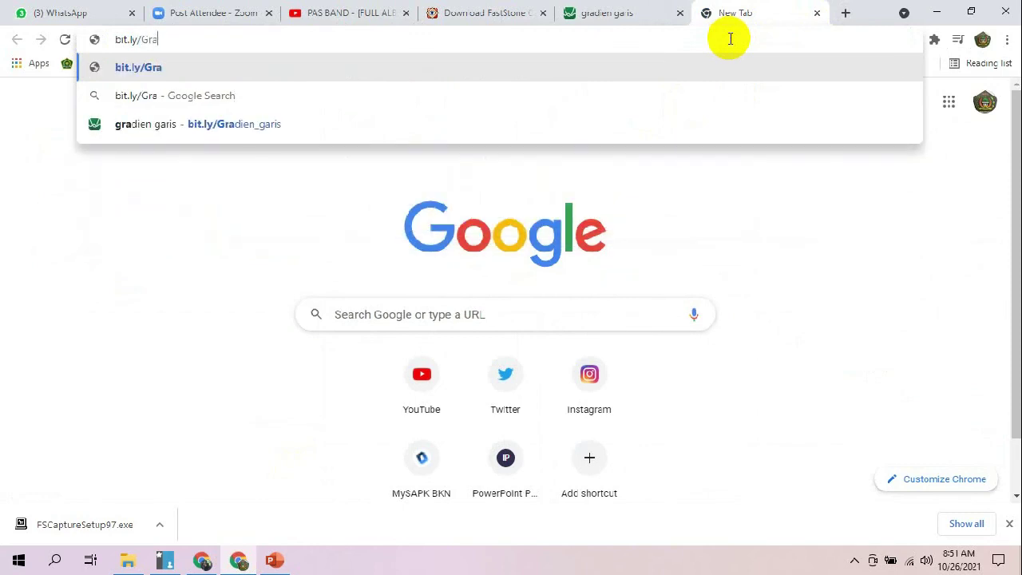
text(dien_)
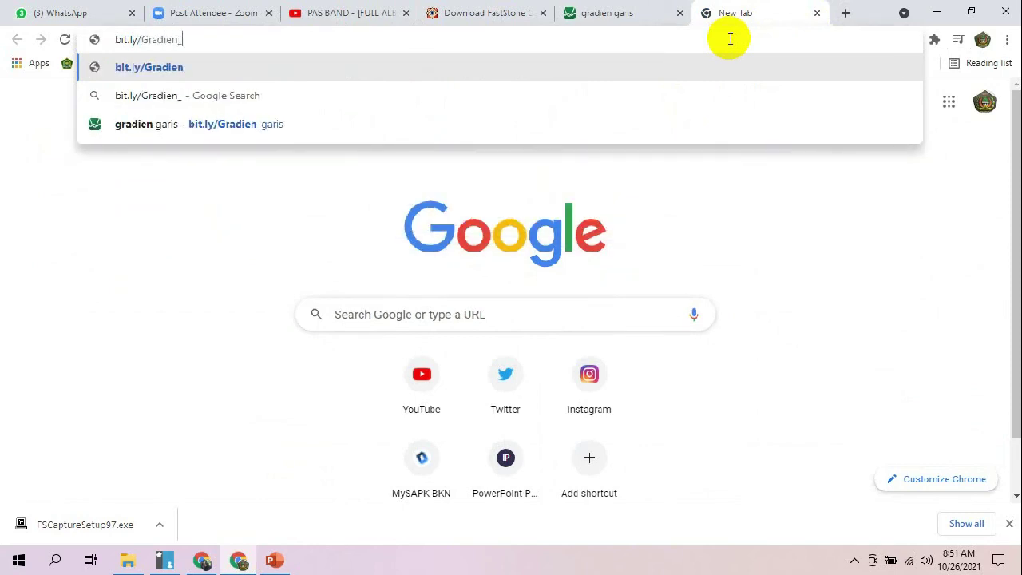
text(2titik)
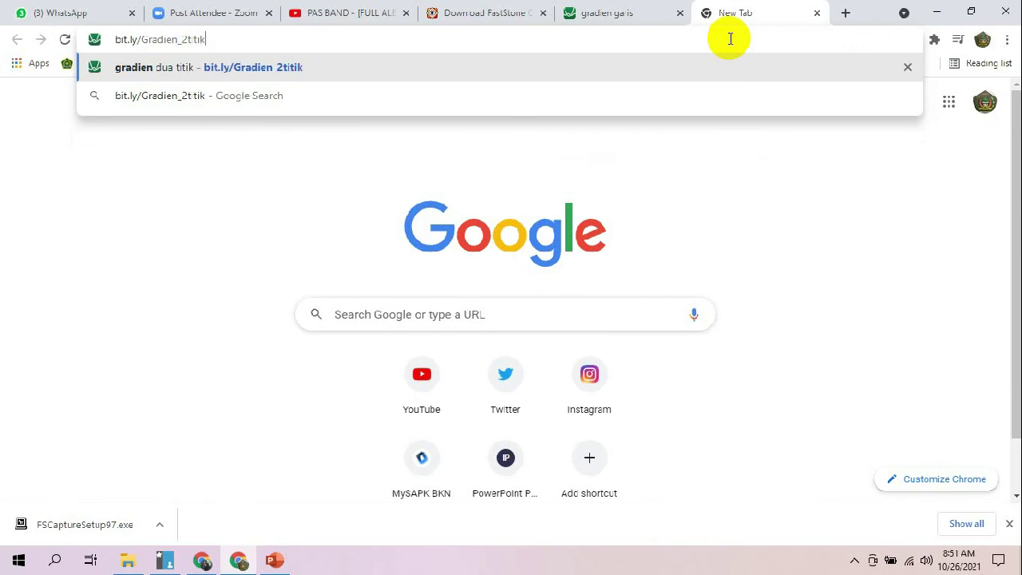
key(Return)
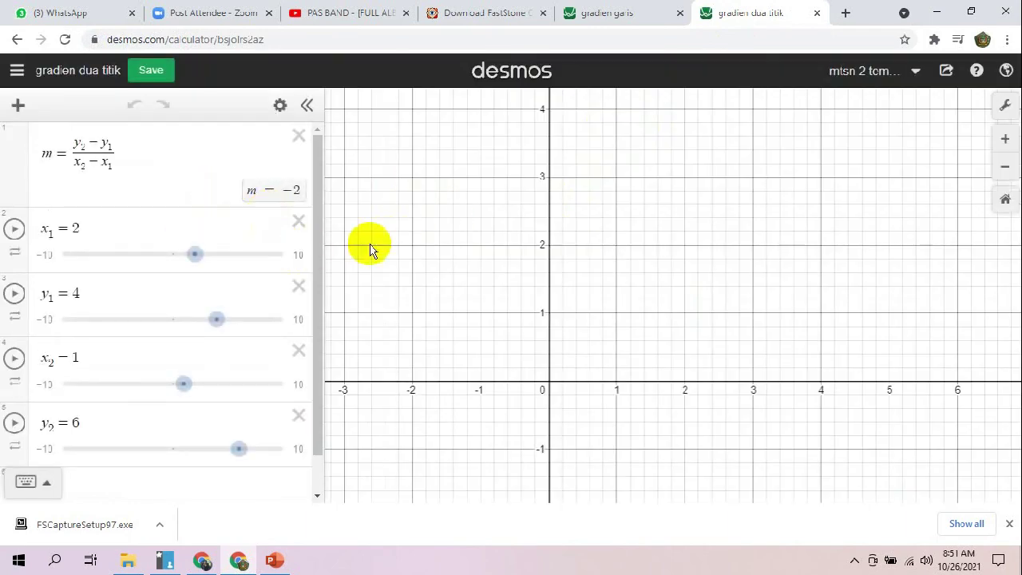
Read the two given points on the Contoh Soal 1 slide in PowerPoint and return to the gradien dua titik graph in Chrome.
click(274, 560)
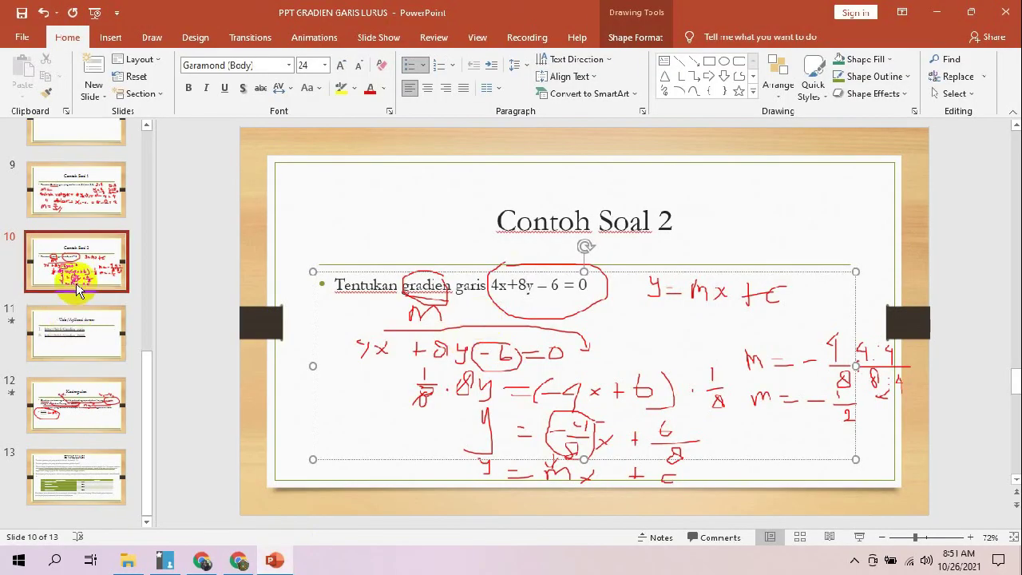
click(76, 192)
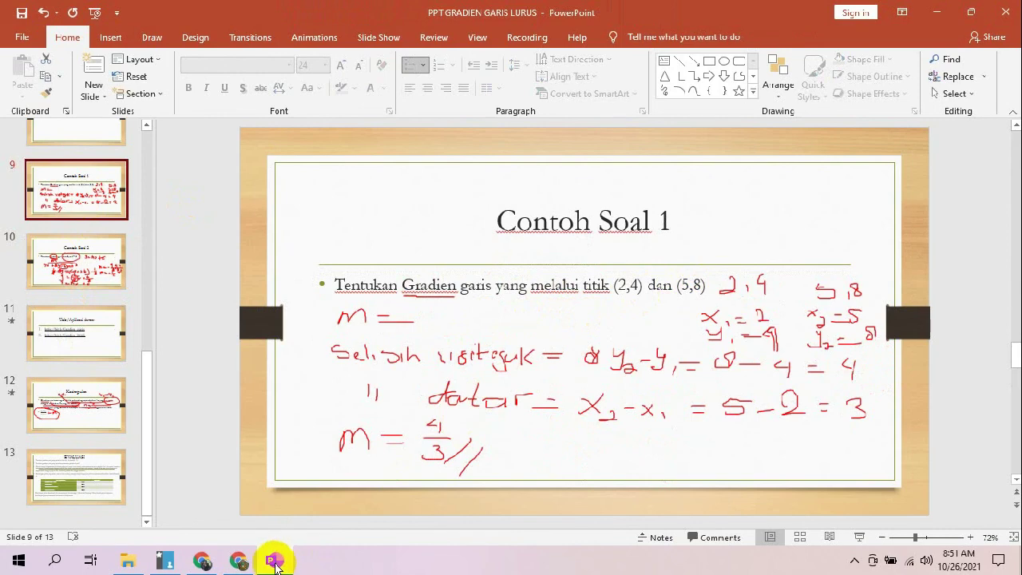
mouse_move(269, 560)
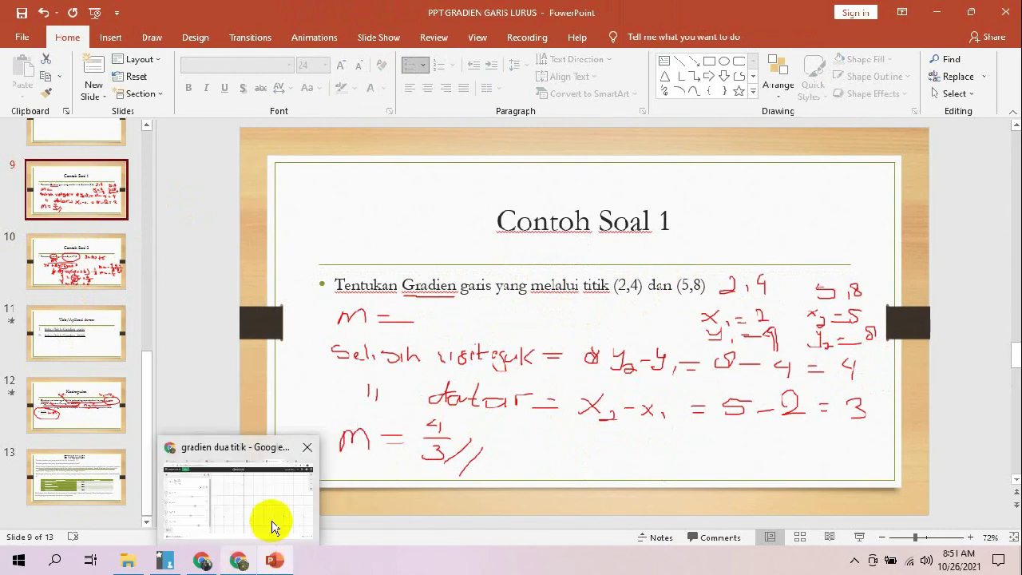
click(274, 523)
Enter x1 = 2, y1 = 4, x2 = 5 and y2 = 8, and compare the gradient with the worked answer in PowerPoint.
click(94, 229)
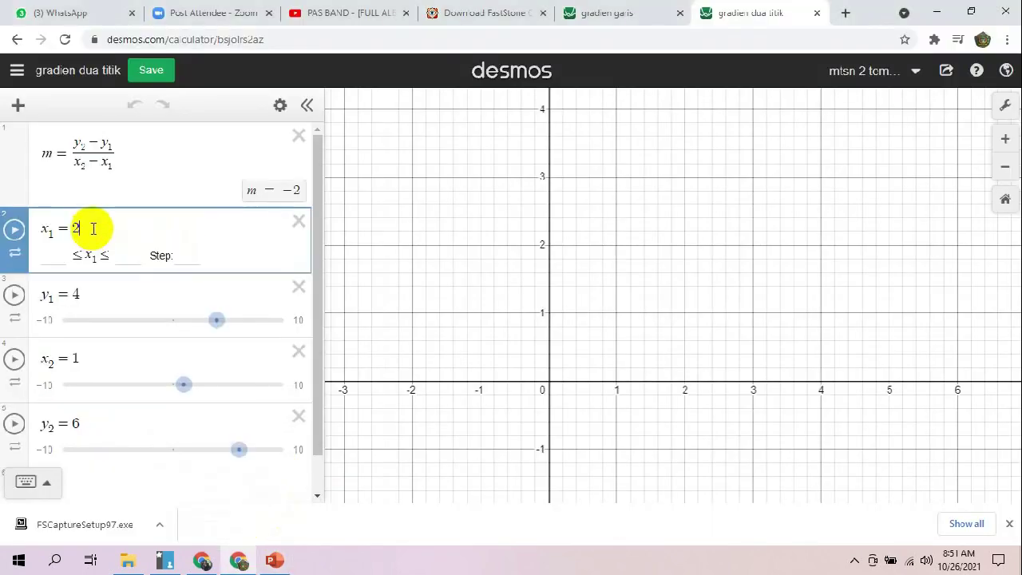
text(2)
click(85, 290)
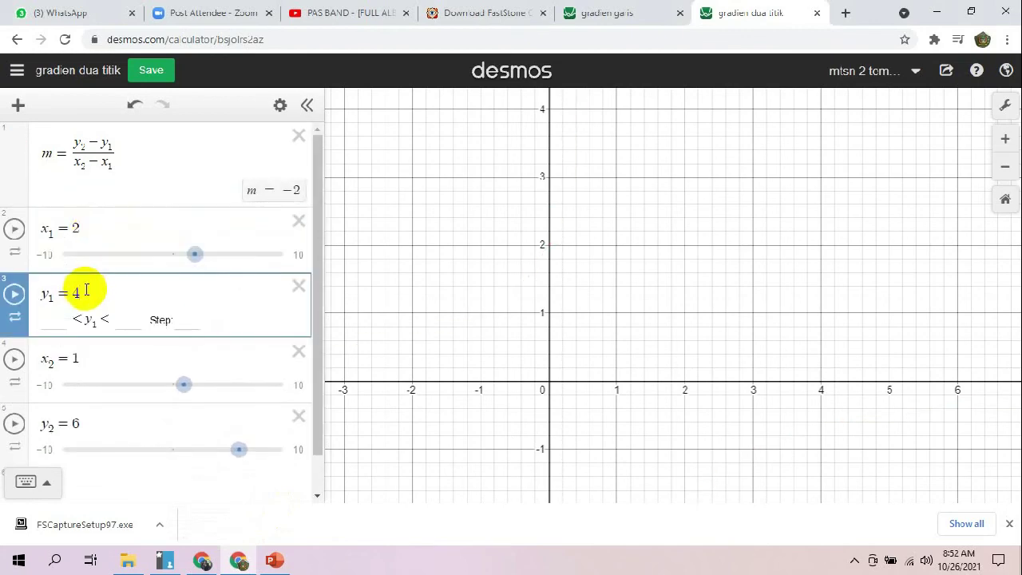
click(87, 360)
key(BackSpace)
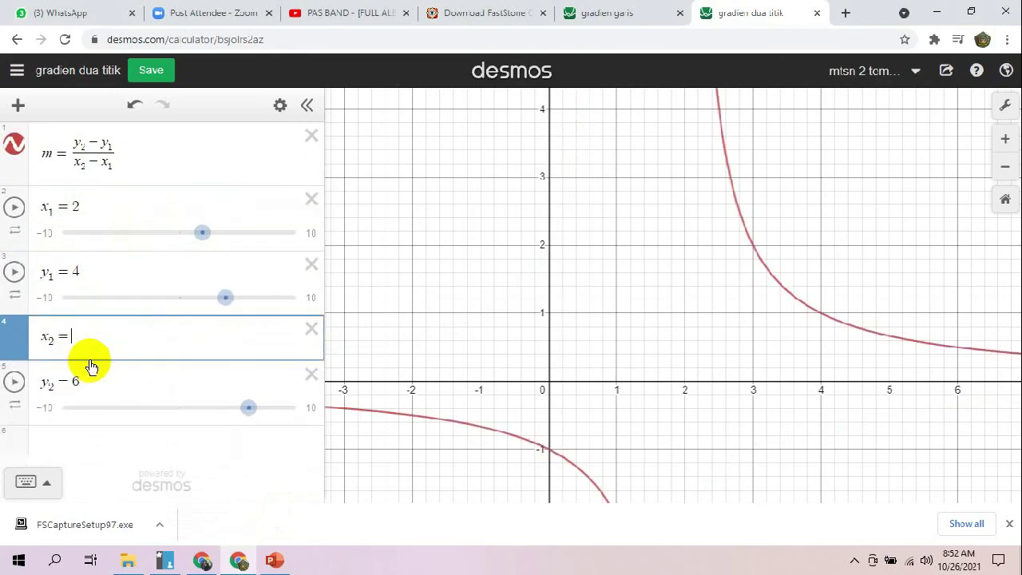
text(5)
click(94, 421)
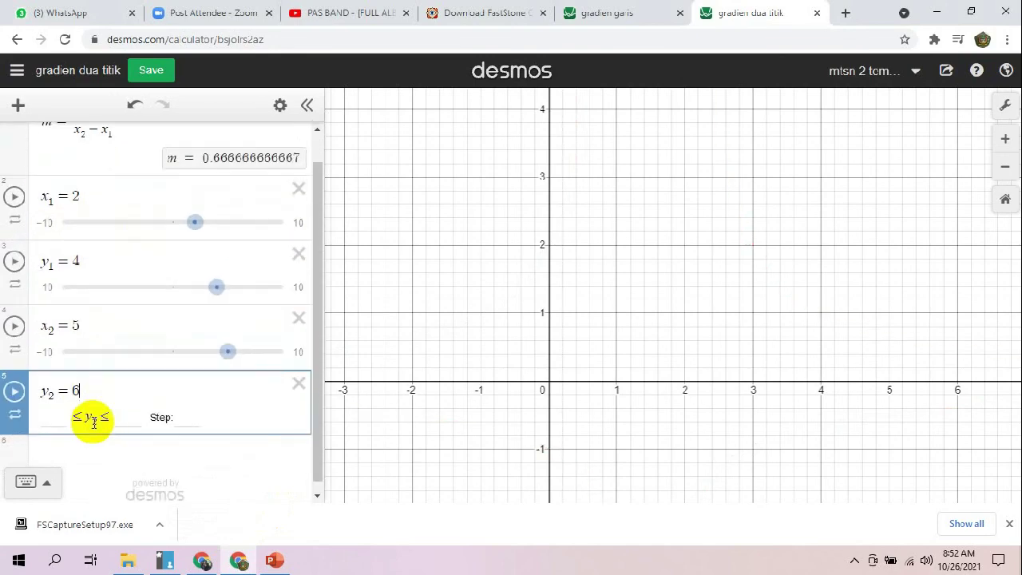
text(8)
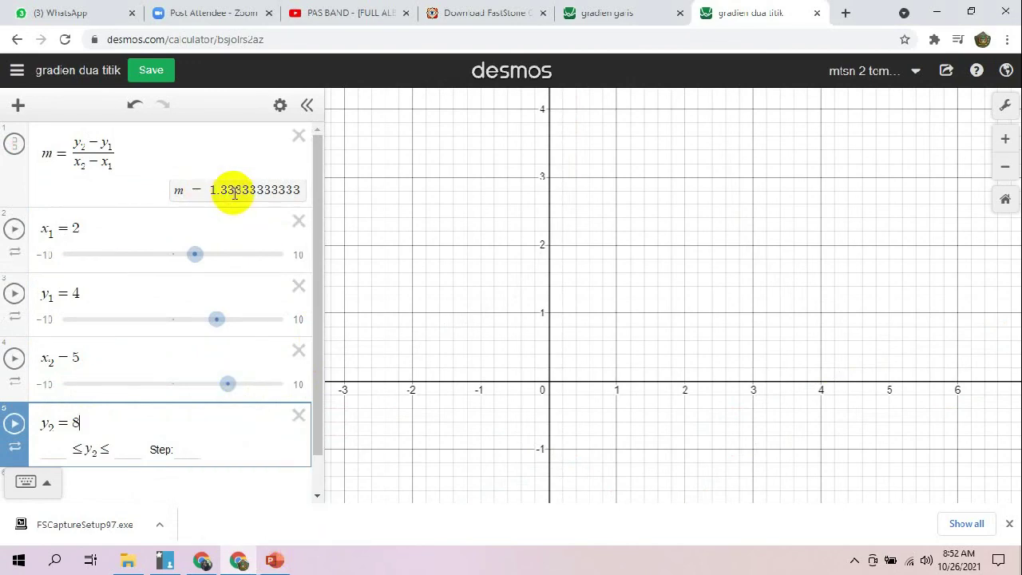
click(274, 561)
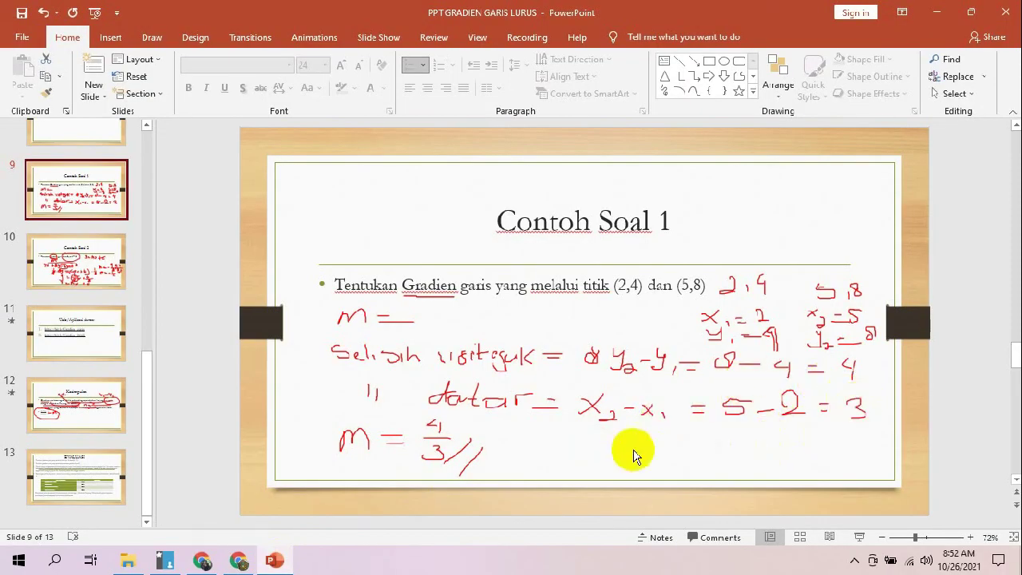